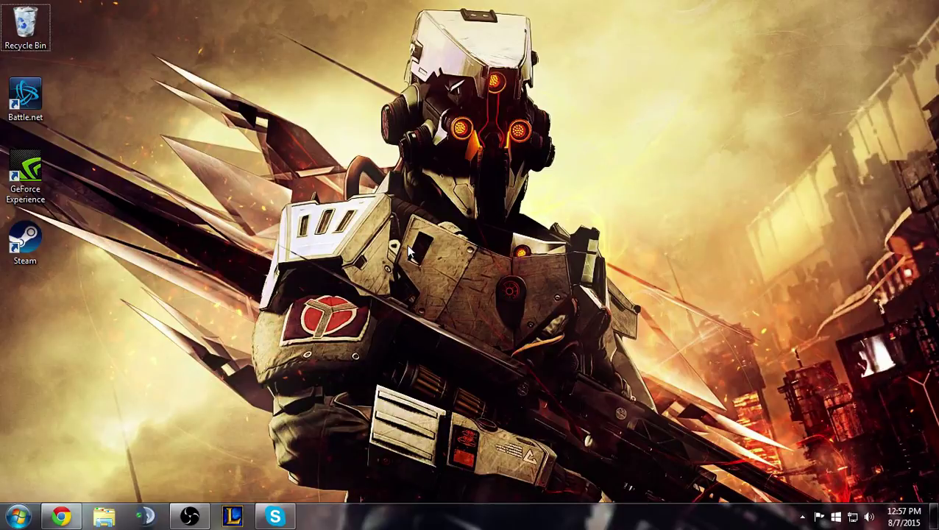
# In Chrome, filter device downloads to Gaming and open Xbox 360 Controller for Windows
pyautogui.click(61, 516)
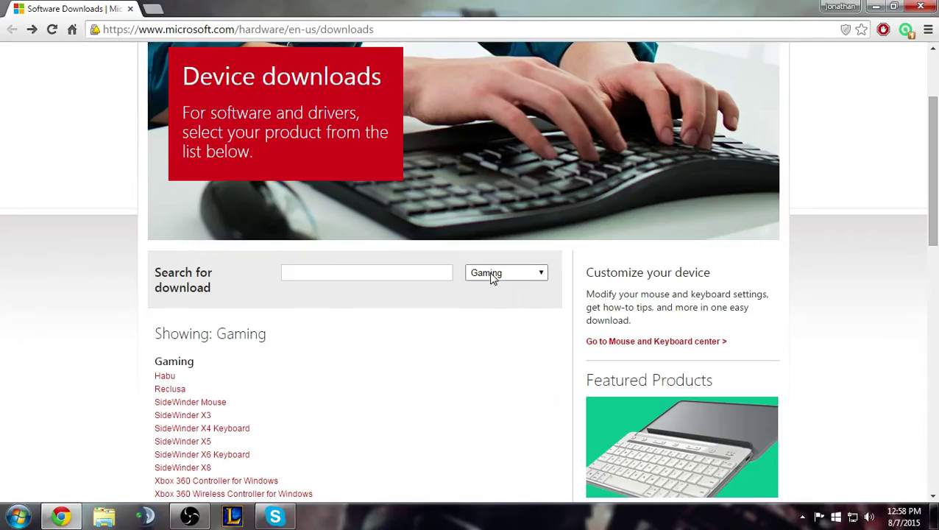
pyautogui.click(493, 275)
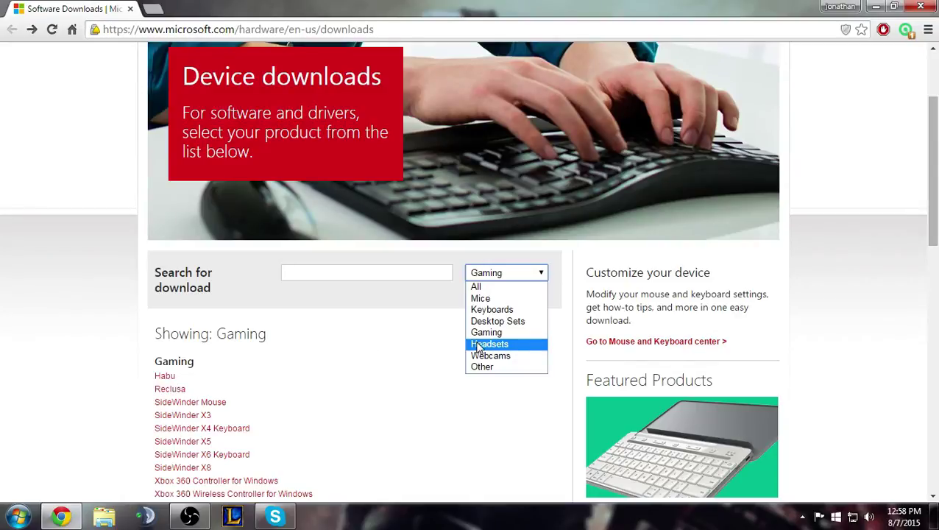
pyautogui.click(486, 332)
pyautogui.scroll(-3, 74, 328)
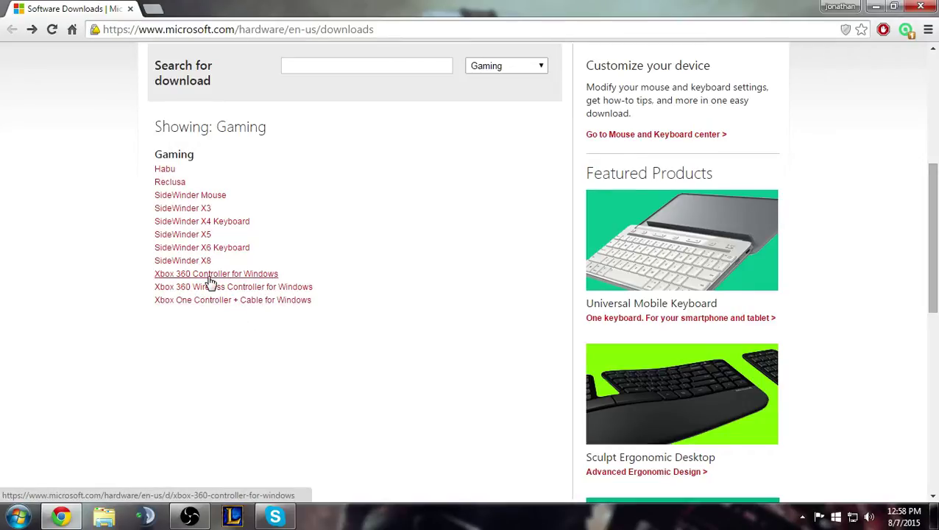
pyautogui.click(209, 274)
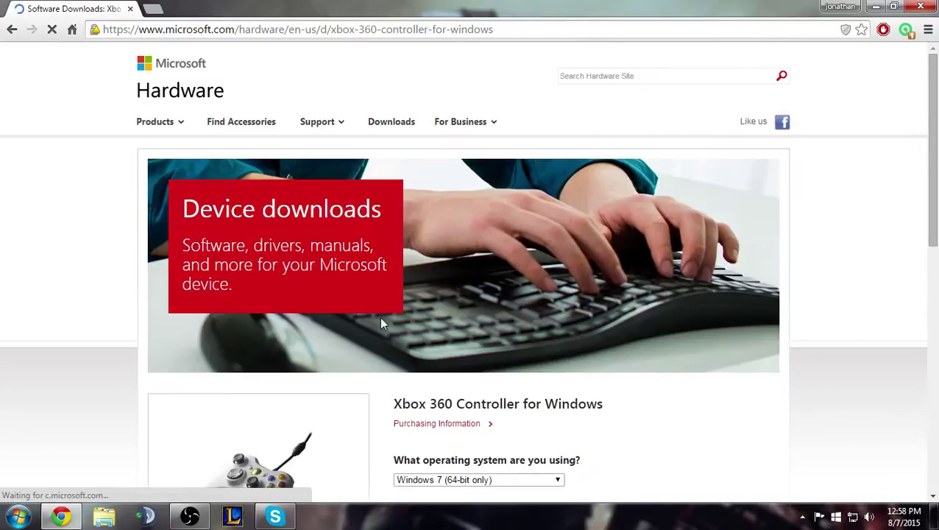
pyautogui.scroll(-2, 307, 296)
pyautogui.scroll(-3, 456, 318)
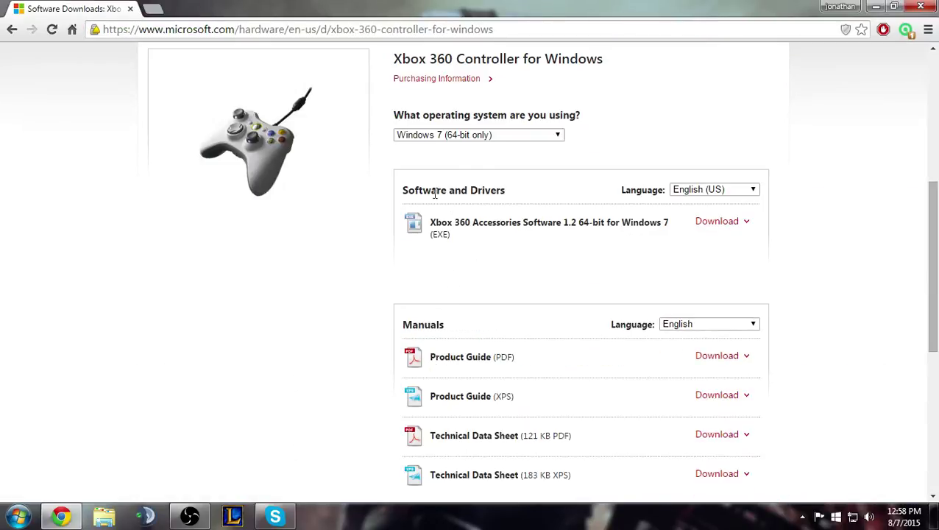
# Download the Windows 7 (64-bit) English (US) accessories software and dismiss the download notice
pyautogui.click(430, 136)
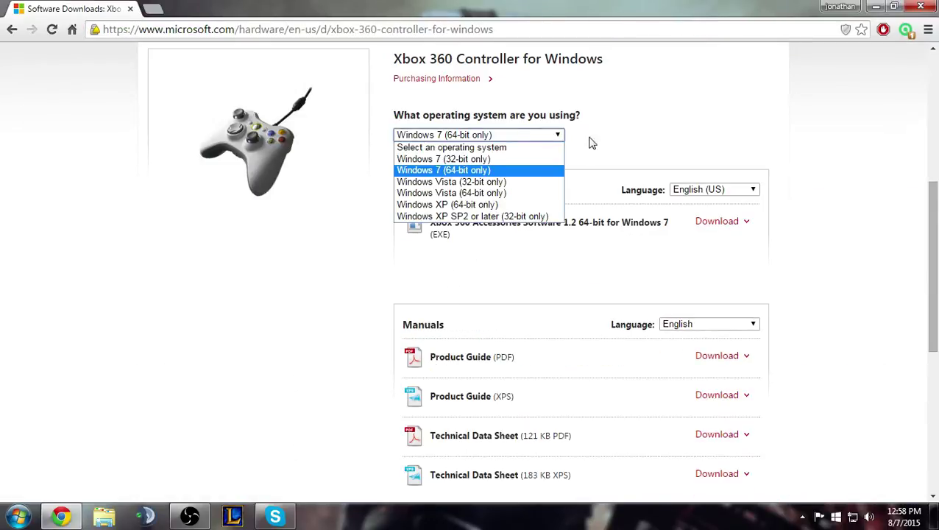
pyautogui.click(460, 170)
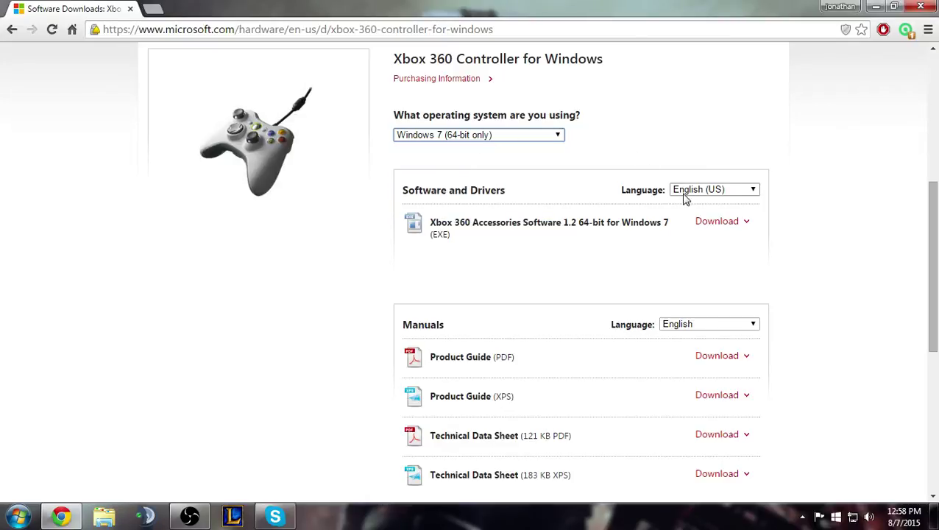
pyautogui.click(707, 192)
pyautogui.click(675, 149)
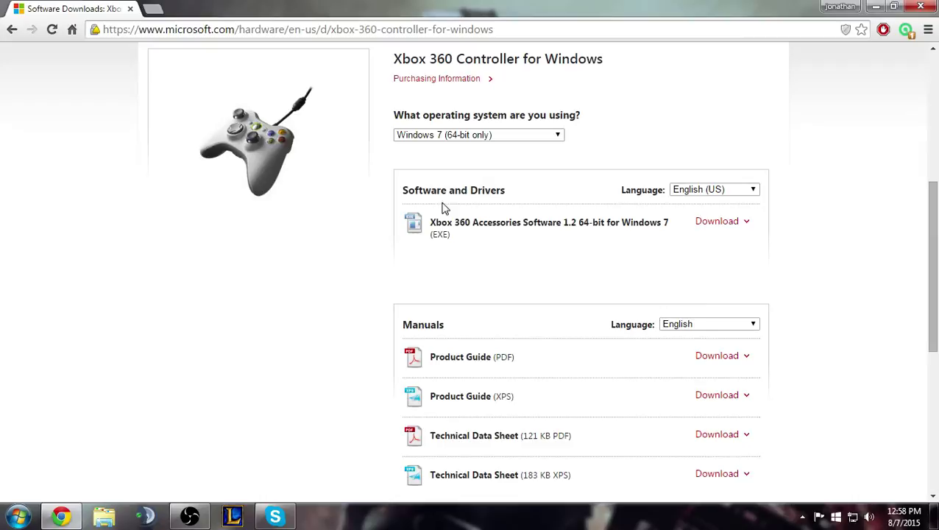
pyautogui.click(723, 224)
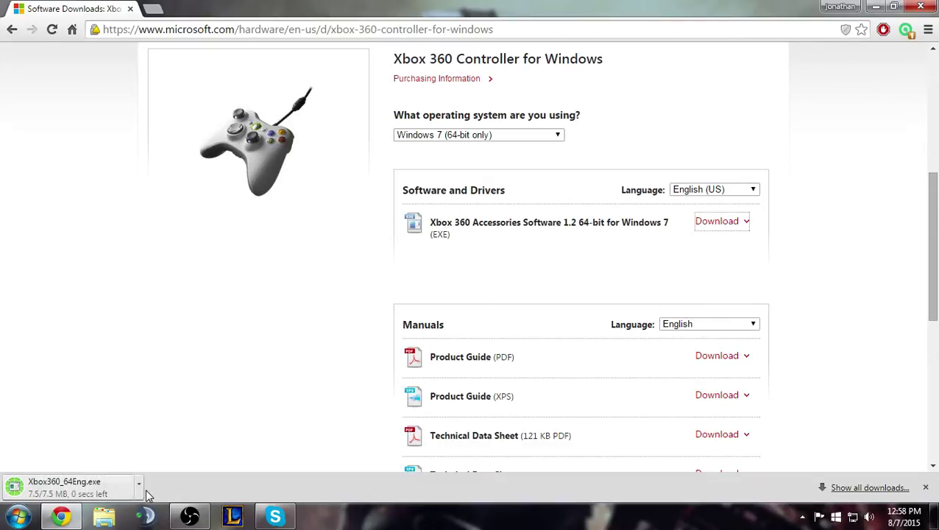
pyautogui.click(141, 493)
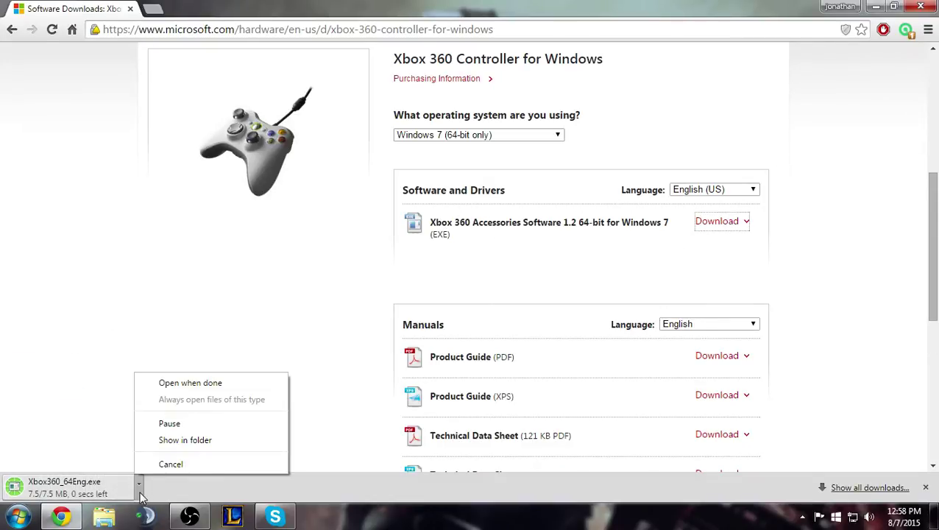
pyautogui.click(926, 488)
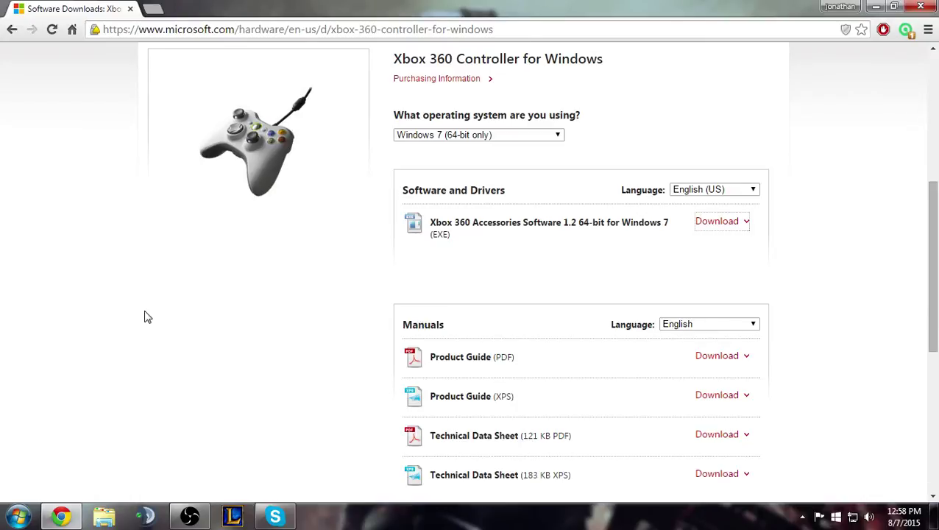
# View the Xbox 360 Wireless Controller for Windows page with Windows 7 (64-bit) selected
pyautogui.click(11, 30)
pyautogui.click(501, 65)
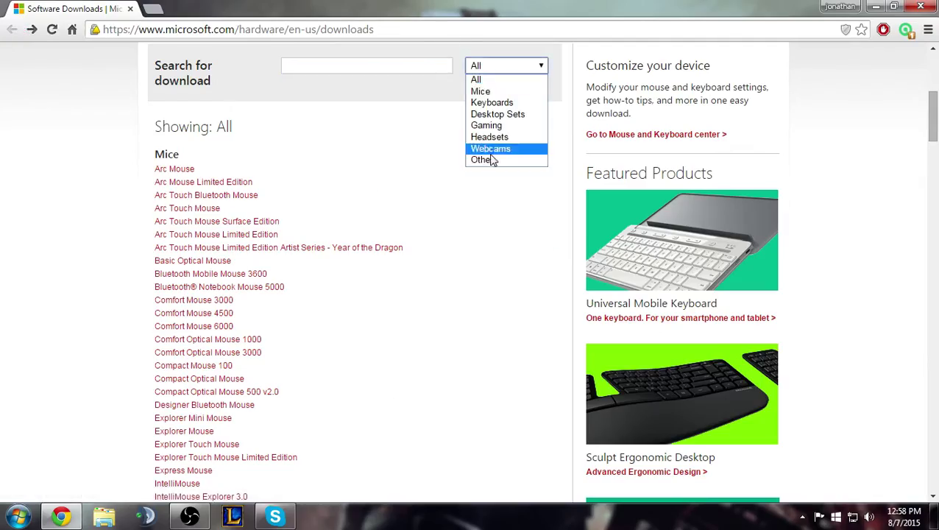
pyautogui.click(504, 126)
pyautogui.click(207, 289)
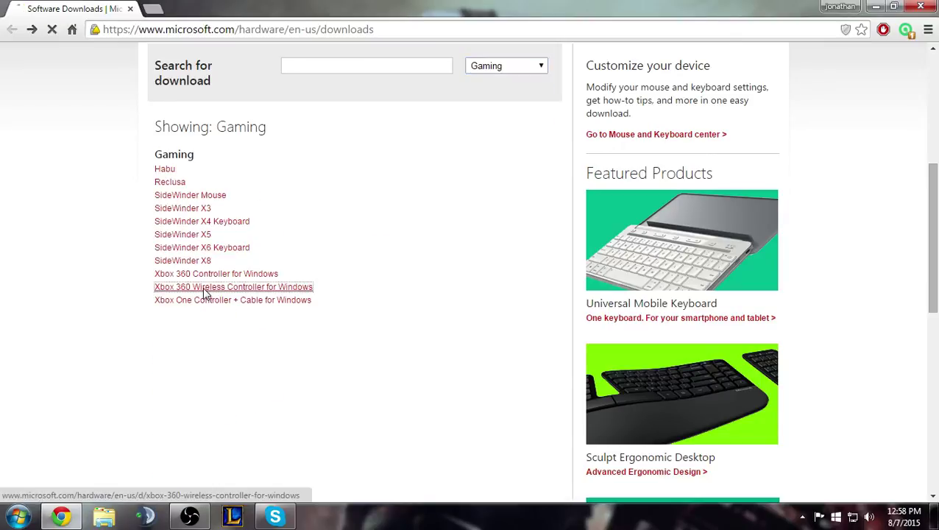
pyautogui.scroll(-4, 479, 331)
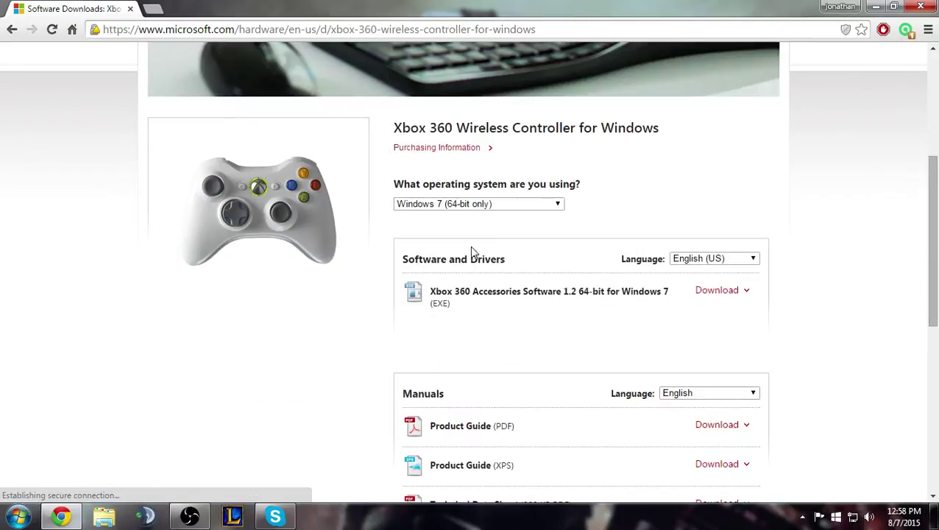
pyautogui.click(466, 205)
pyautogui.click(699, 270)
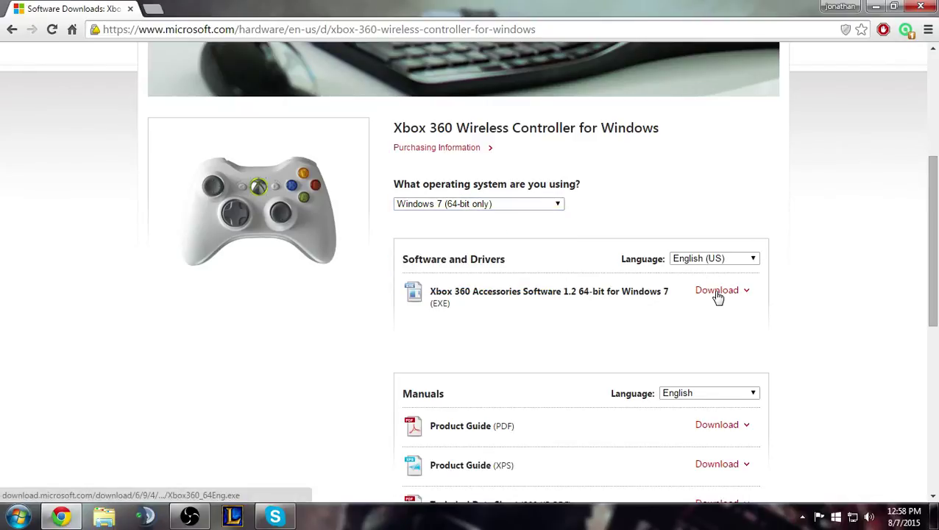
# From Gaming device downloads, open the Xbox One Controller + Cable for Windows page
pyautogui.click(12, 30)
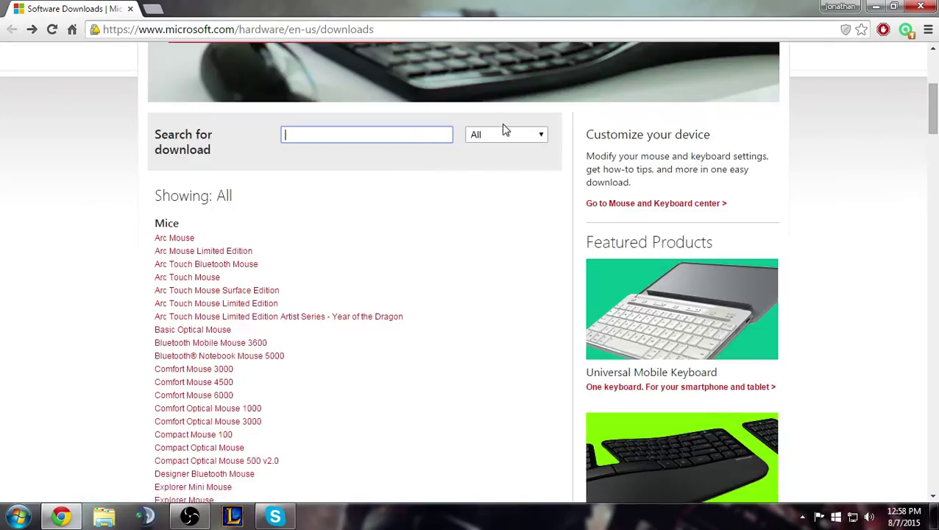
pyautogui.click(505, 134)
pyautogui.click(486, 193)
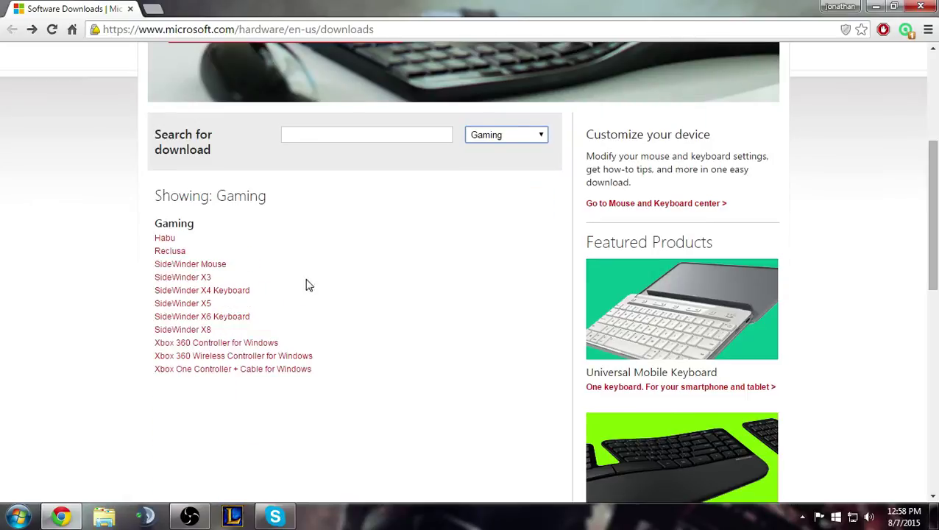
pyautogui.scroll(-2, 218, 260)
pyautogui.click(197, 232)
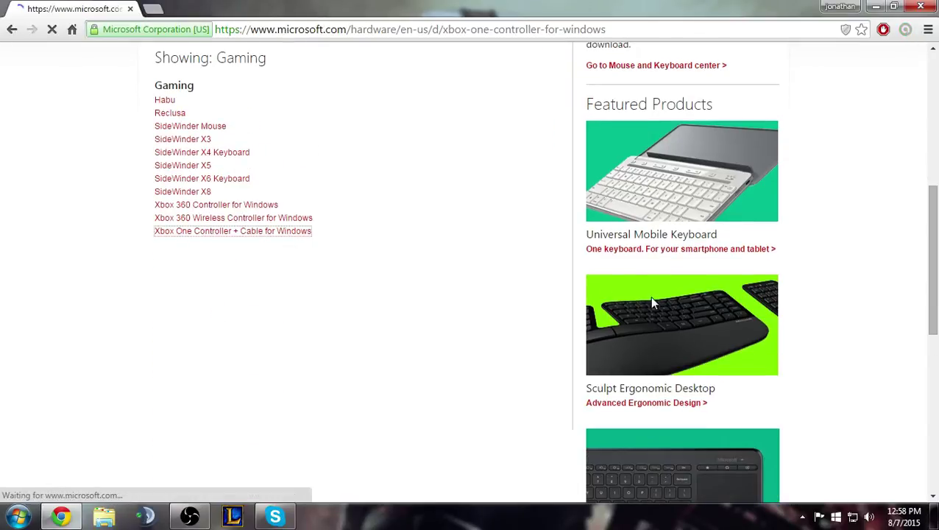
pyautogui.scroll(-3, 480, 285)
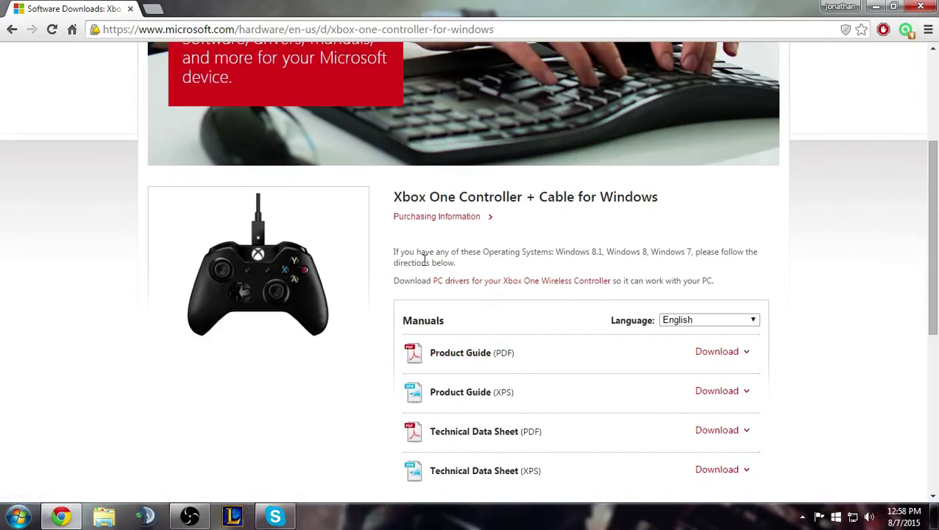
pyautogui.scroll(-1, 518, 292)
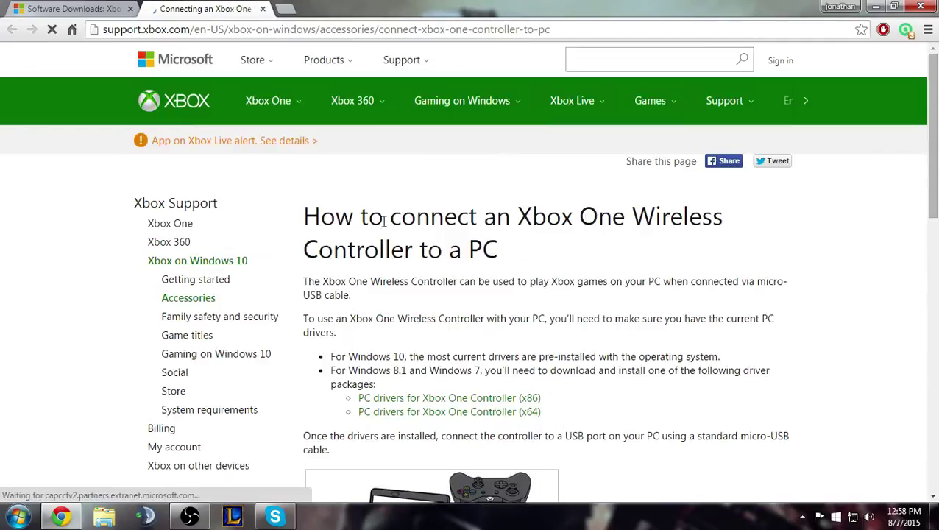
pyautogui.scroll(-2, 618, 219)
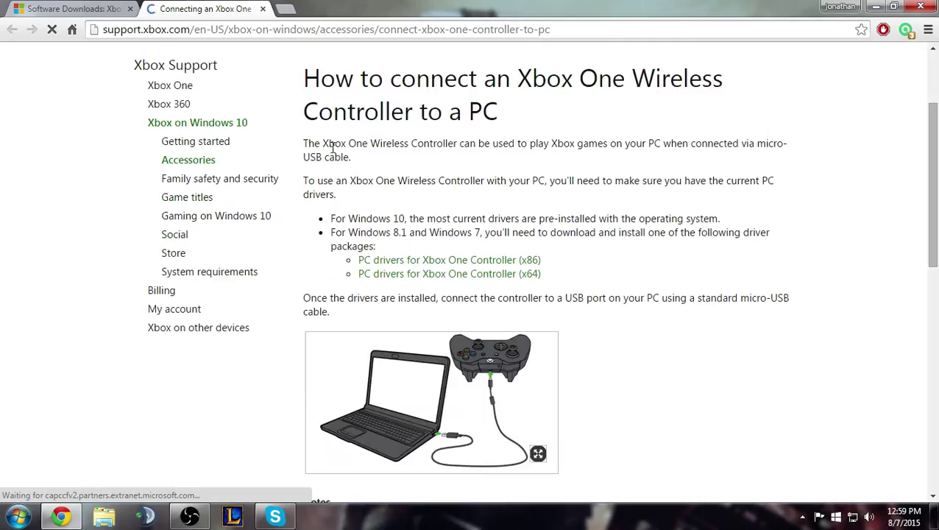
# Close the 'Connecting an Xbox One' tab and minimize the browser
pyautogui.hotkey('ctrl', 'shift', 'Tab')
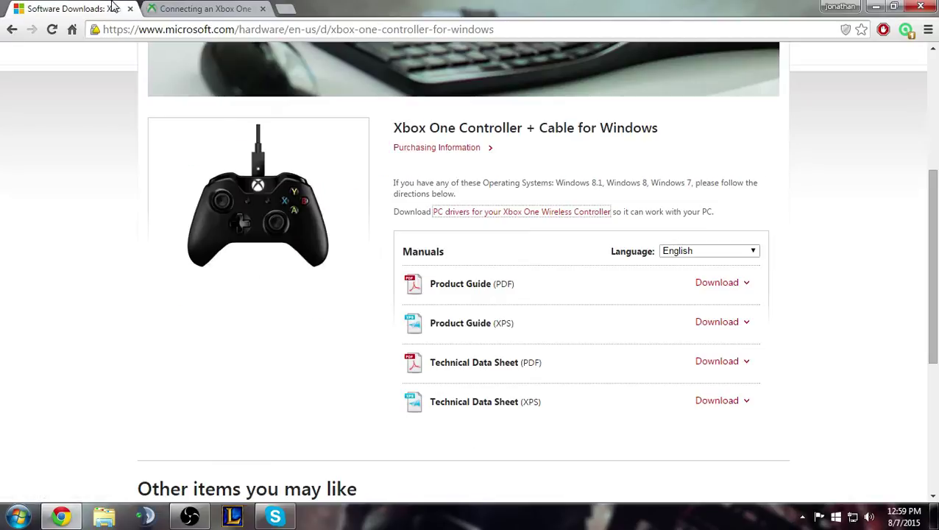
pyautogui.click(195, 8)
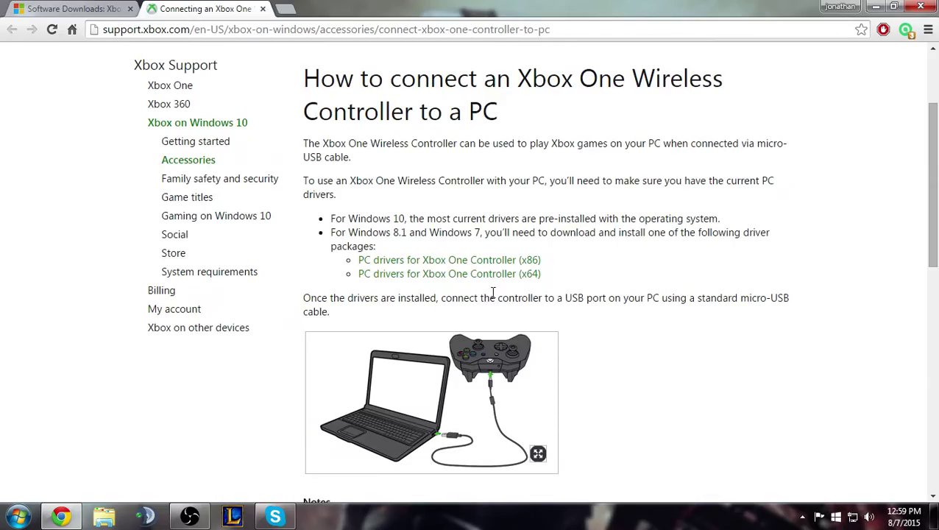
pyautogui.scroll(1, 455, 370)
pyautogui.scroll(1, 455, 370)
pyautogui.hotkey('ctrl', 'shift', 'Tab')
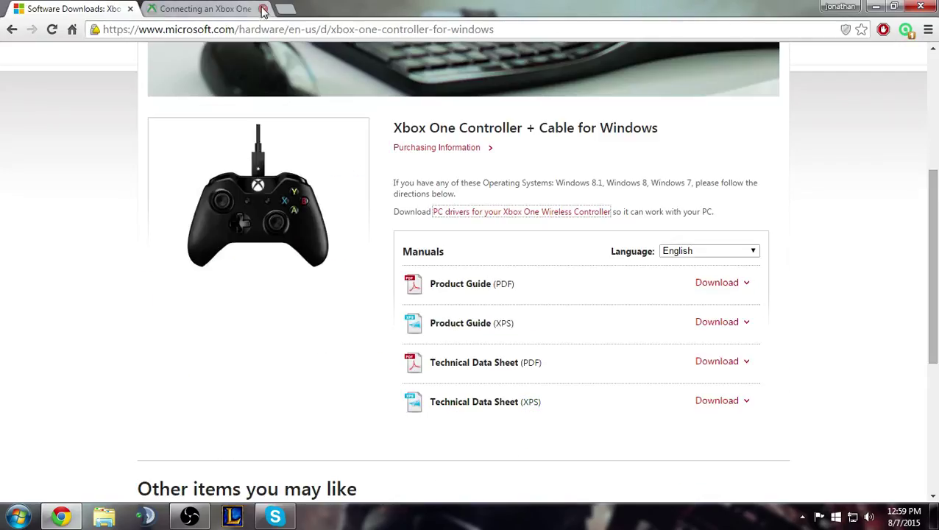
pyautogui.click(263, 10)
pyautogui.click(876, 6)
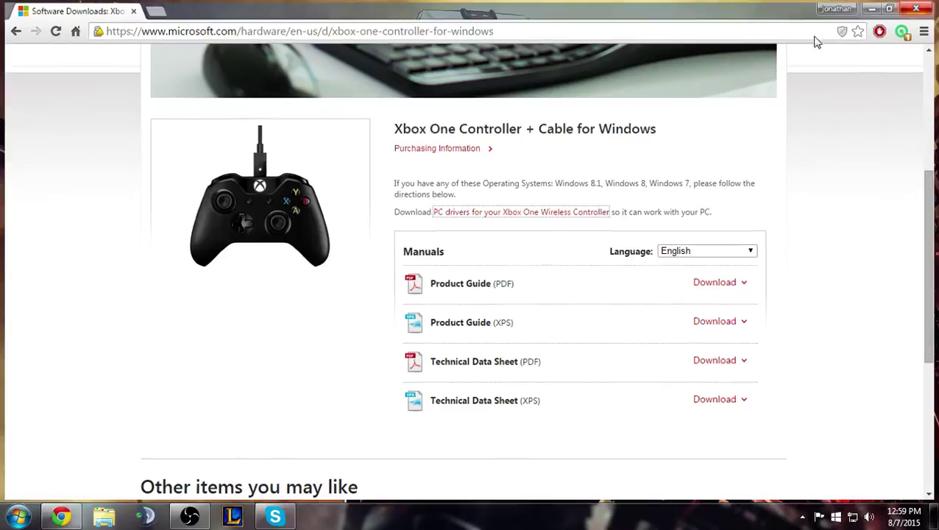
# Start Xbox 360 Accessories Status from the Start menu and open help from its Connections notice
pyautogui.click(18, 517)
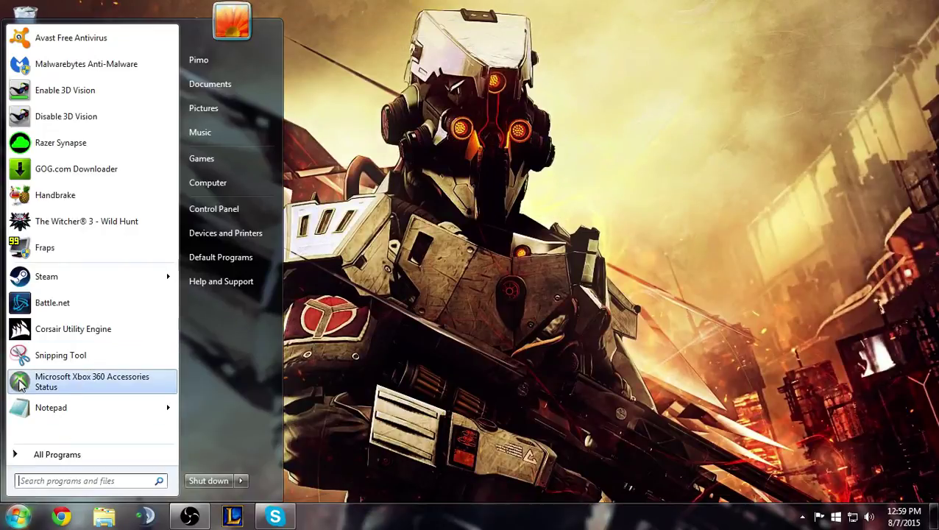
pyautogui.click(67, 384)
pyautogui.click(442, 434)
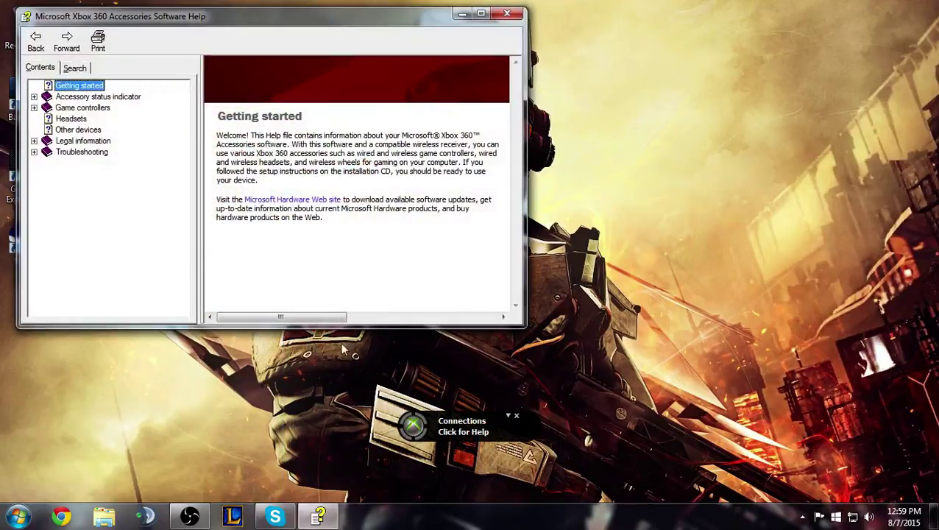
pyautogui.press('super')
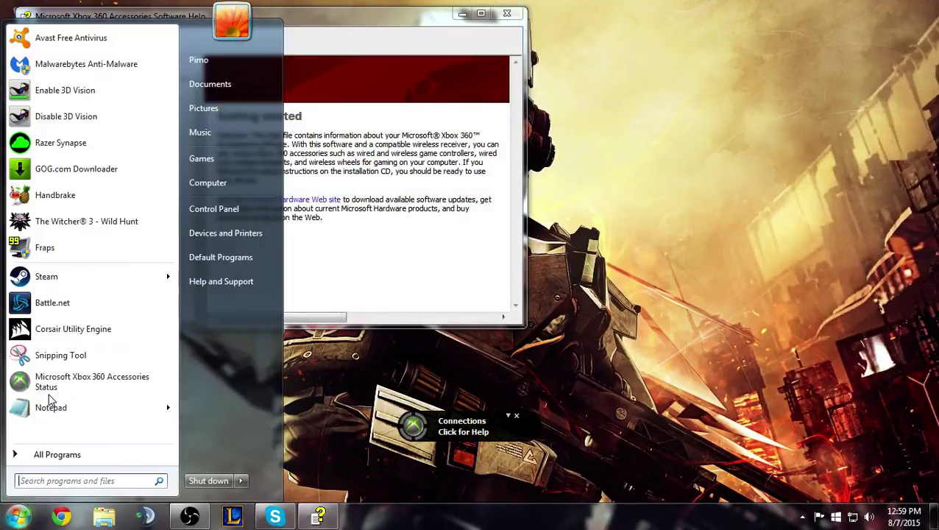
pyautogui.press('super')
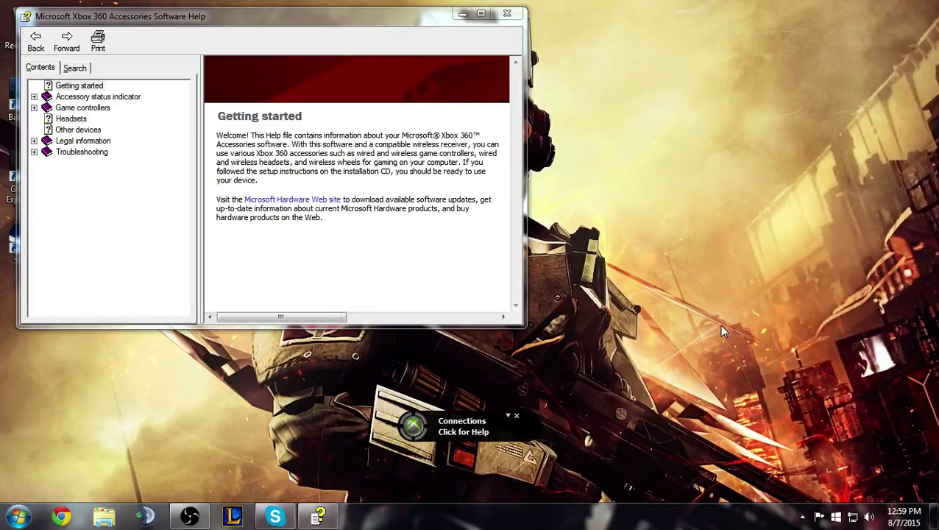
pyautogui.click(506, 13)
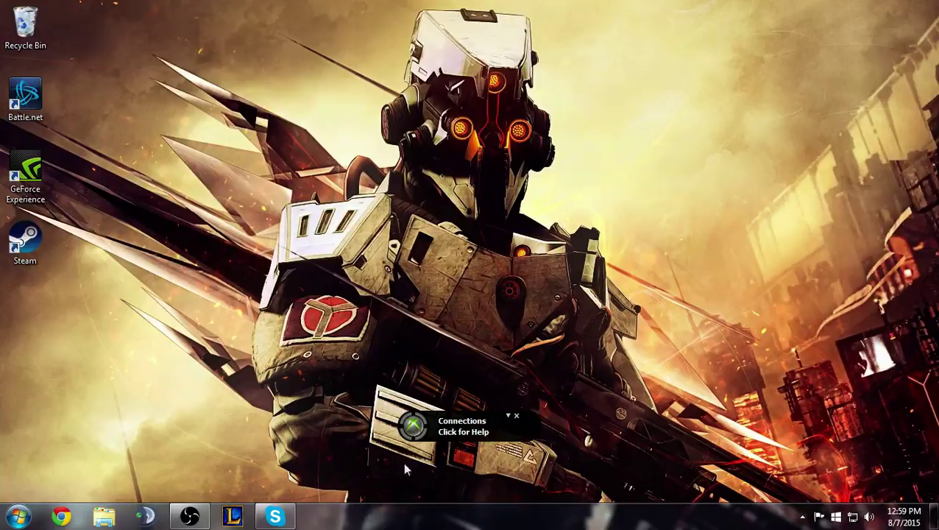
pyautogui.click(516, 416)
pyautogui.click(445, 437)
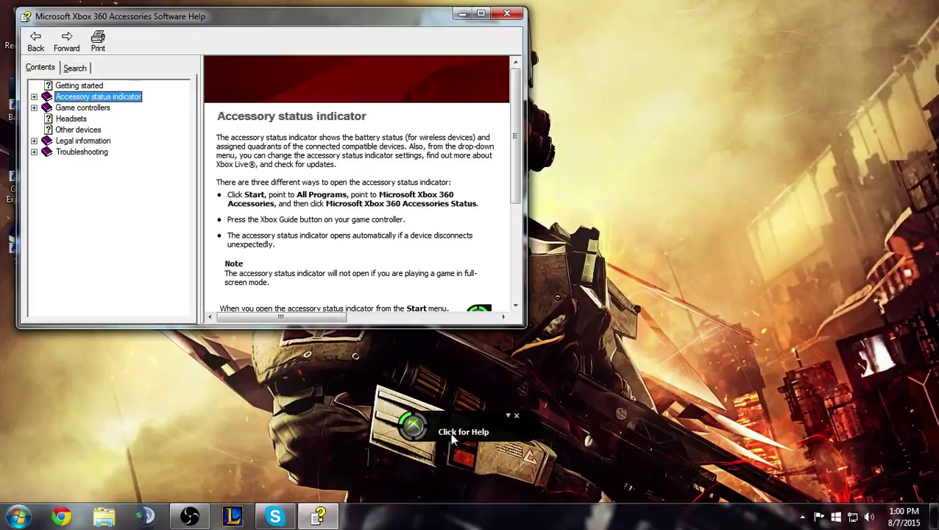
pyautogui.click(305, 196)
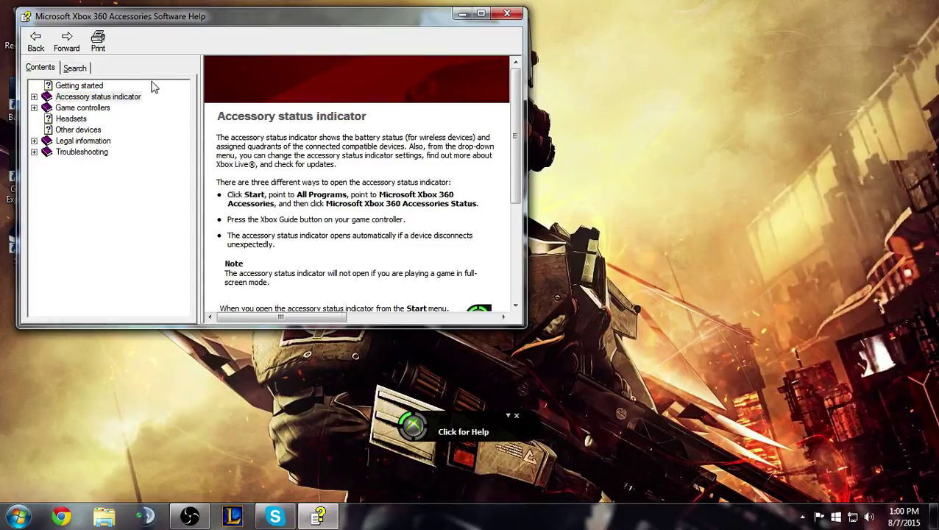
pyautogui.scroll(-3, 416, 214)
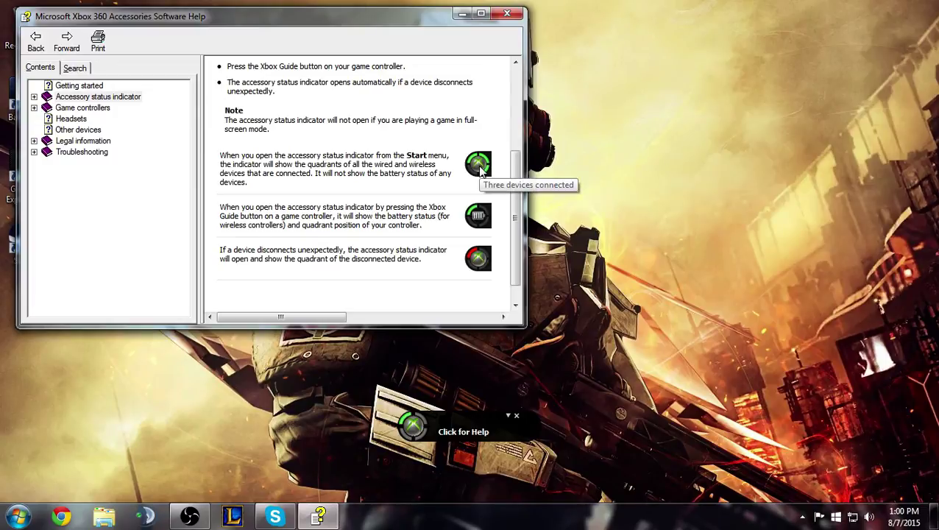
pyautogui.scroll(-1, 458, 139)
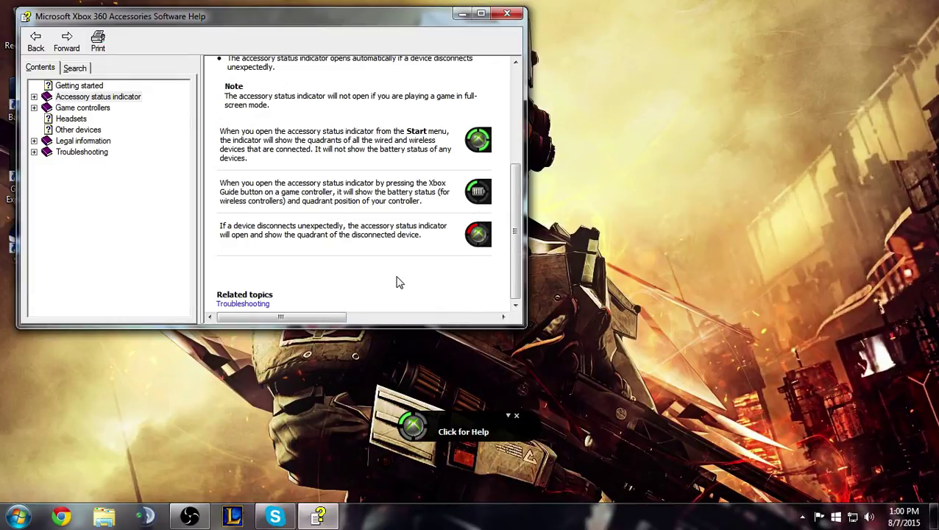
pyautogui.scroll(3, 439, 179)
pyautogui.scroll(3, 126, 156)
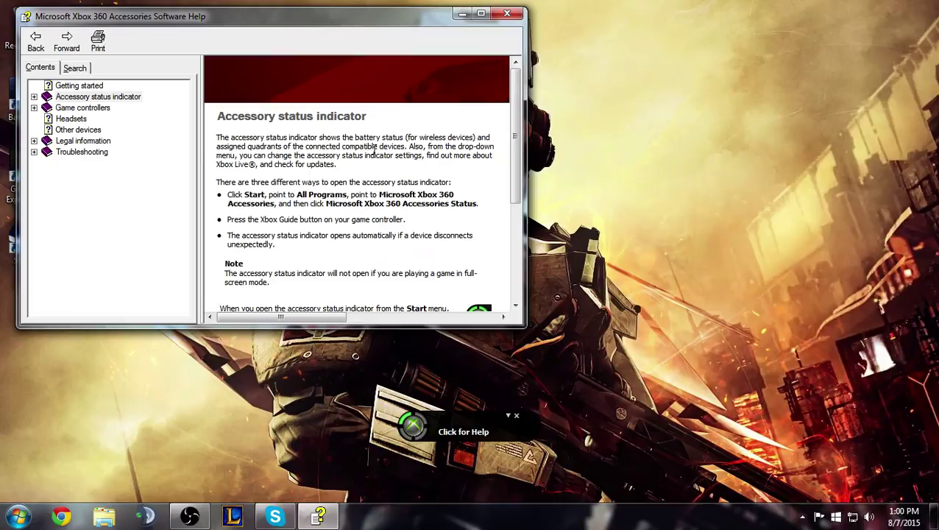
pyautogui.click(507, 15)
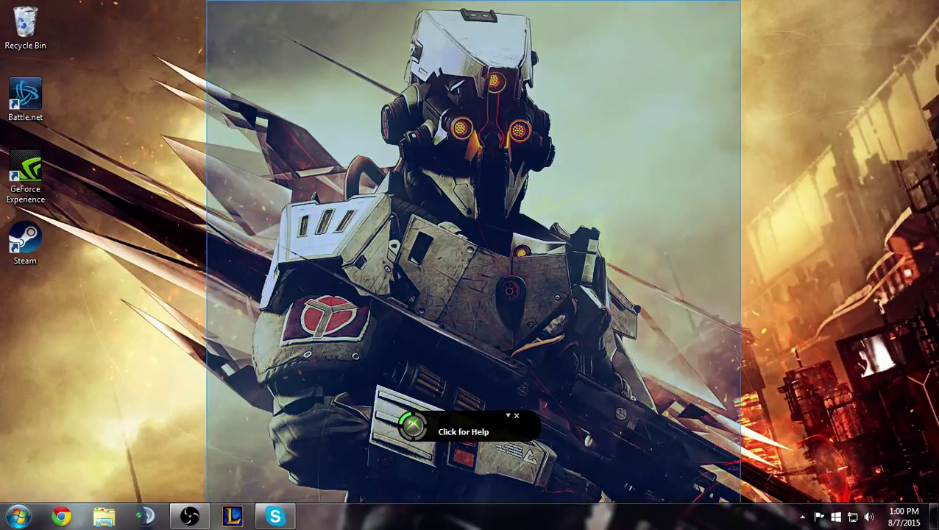
pyautogui.moveTo(206, 2); pyautogui.dragTo(740, 500)
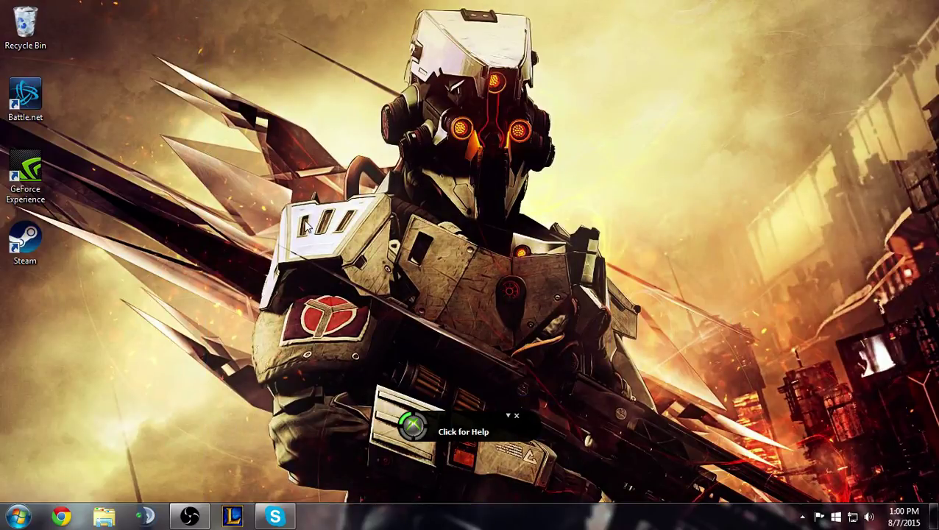
pyautogui.click(516, 416)
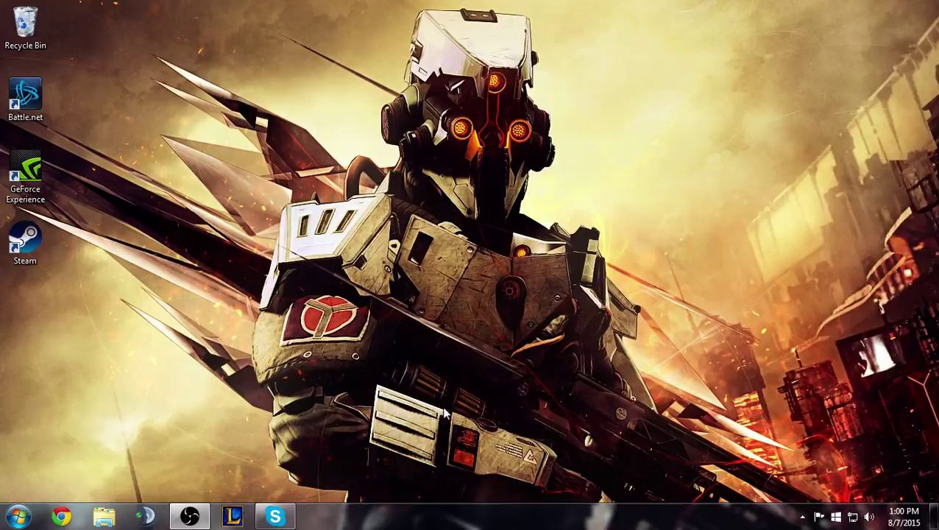
pyautogui.click(18, 515)
pyautogui.click(67, 393)
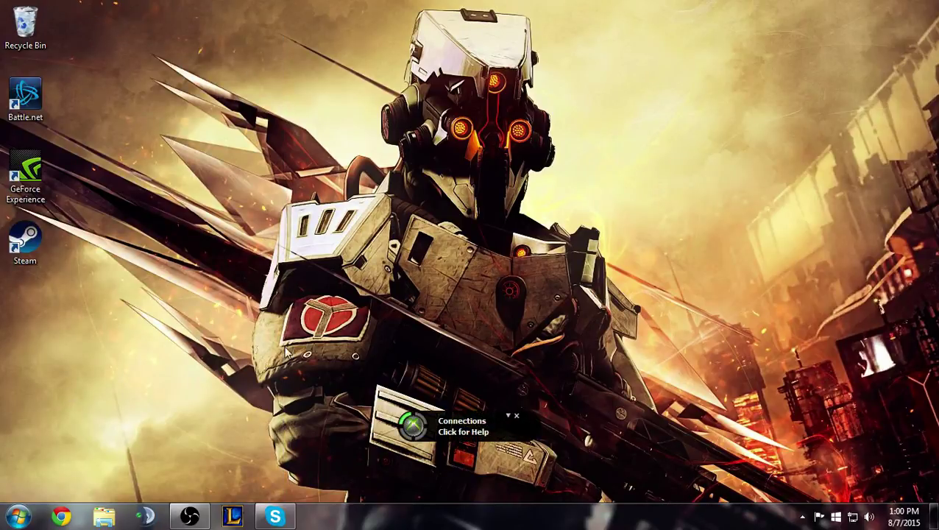
pyautogui.click(464, 431)
pyautogui.click(89, 152)
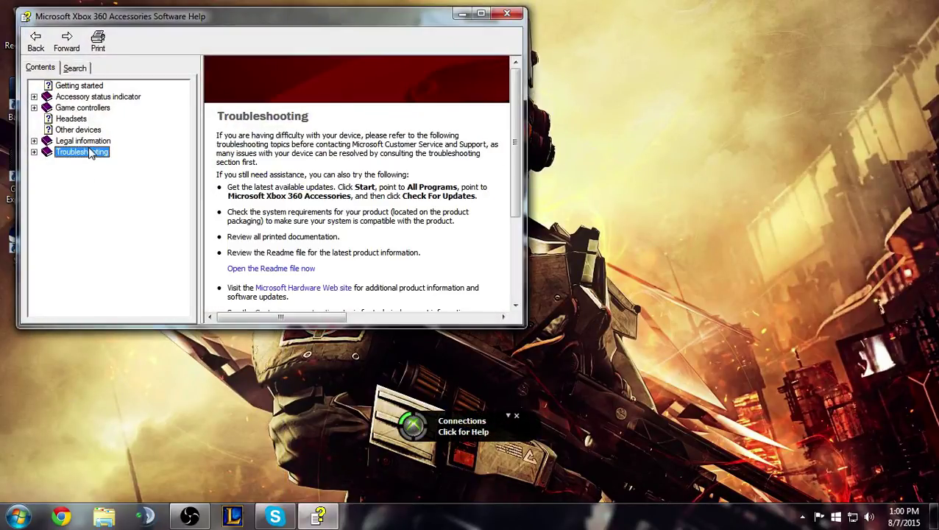
pyautogui.click(85, 129)
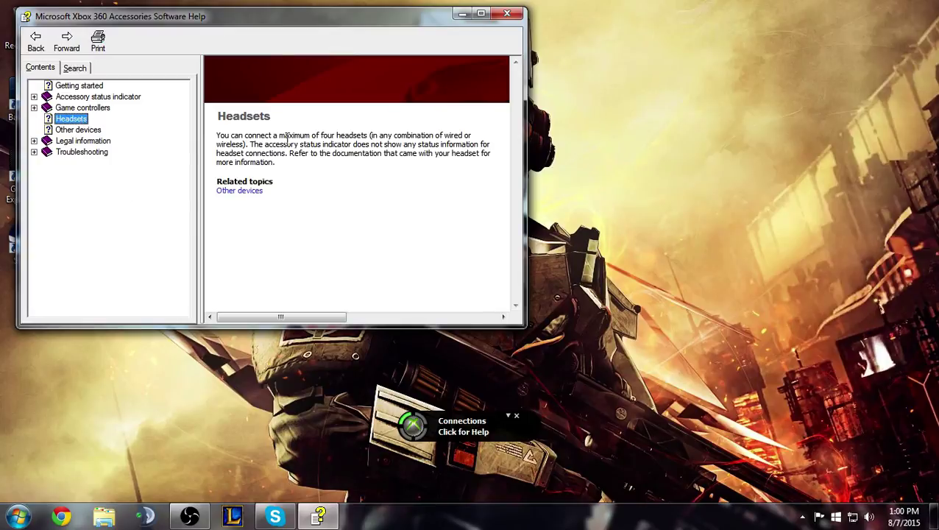
pyautogui.moveTo(319, 156); pyautogui.dragTo(321, 137)
pyautogui.click(297, 144)
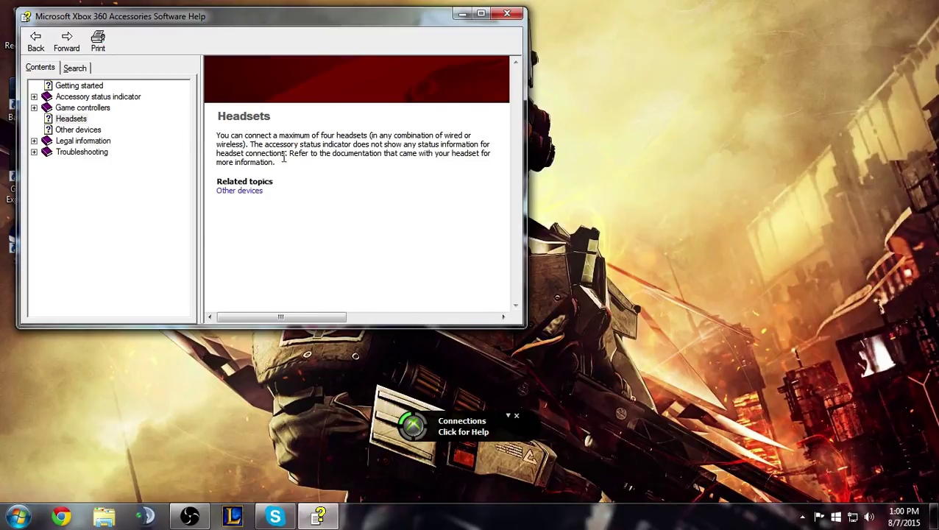
pyautogui.click(87, 108)
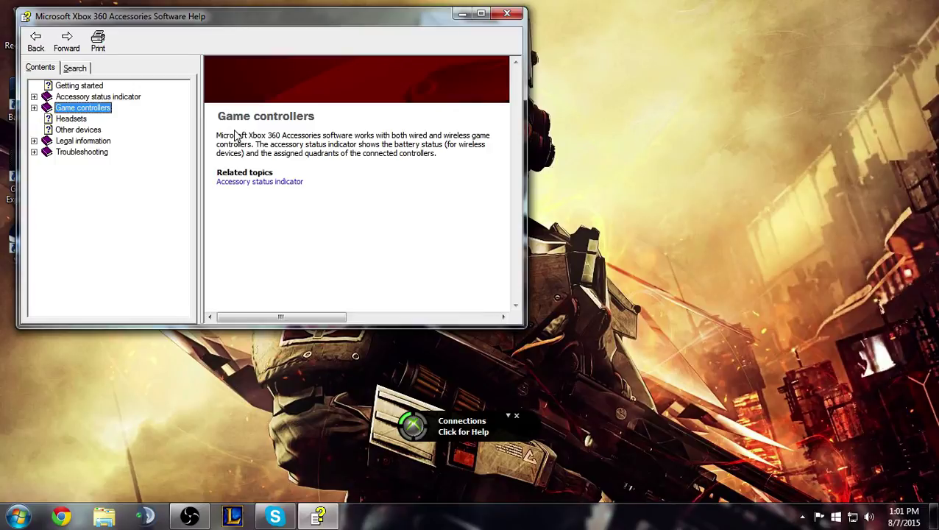
# Close the accessories help window and drag on the desktop until the Connections notice disappears
pyautogui.click(508, 14)
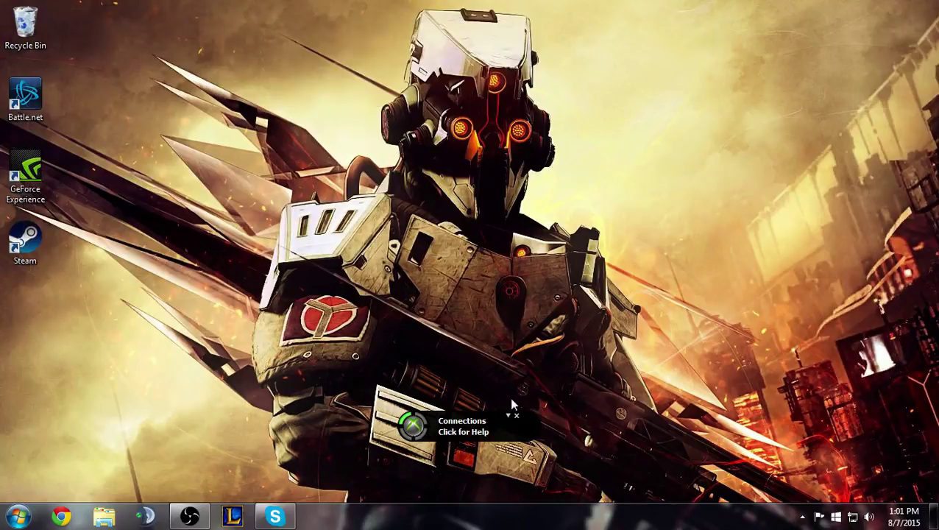
pyautogui.moveTo(202, 0); pyautogui.dragTo(824, 502)
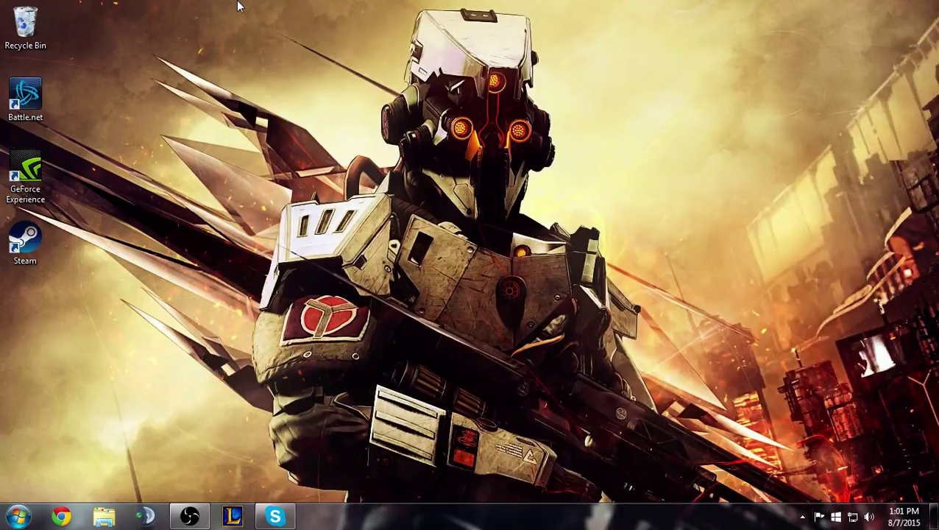
pyautogui.moveTo(237, 0)
pyautogui.mouseDown()
pyautogui.moveTo(735, 502)
pyautogui.moveTo(845, 501)
pyautogui.mouseUp()
pyautogui.moveTo(231, 1); pyautogui.dragTo(814, 502)
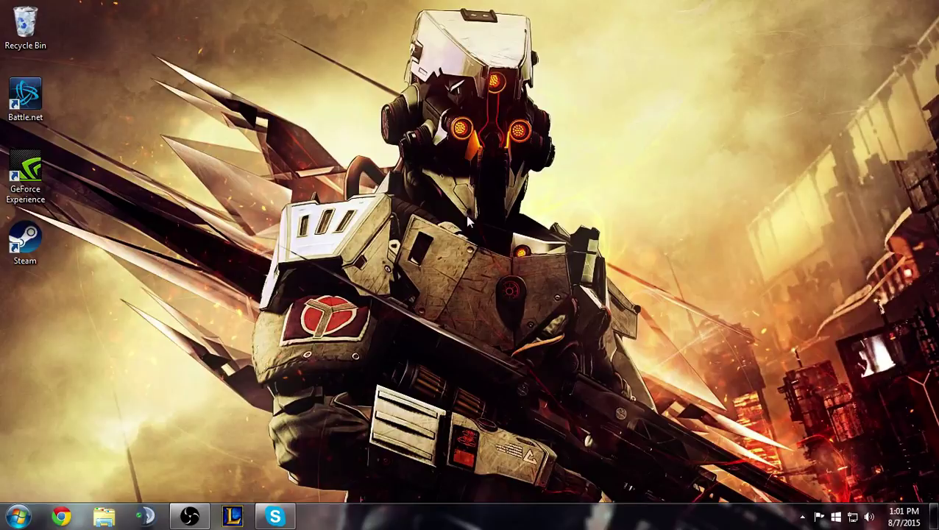